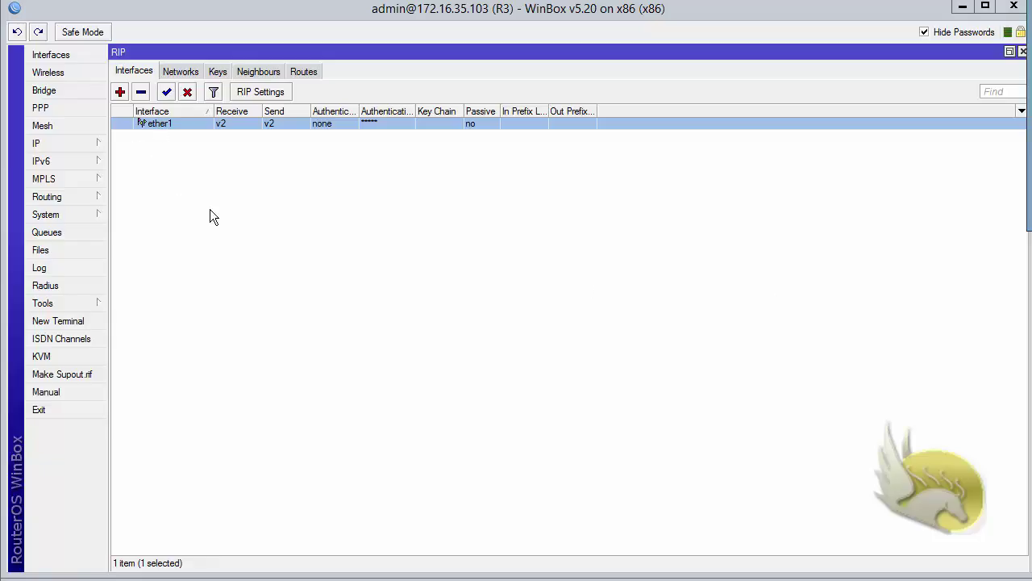
In ether1's RIP settings, set Authentication to md5 and find the Key Chain list empty
double_click(152, 123)
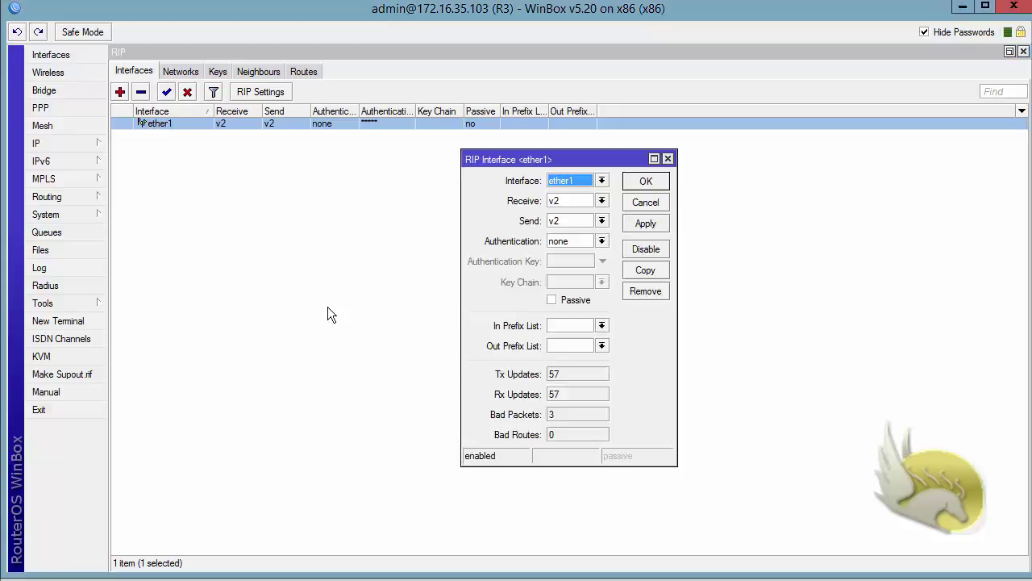
left_click(601, 242)
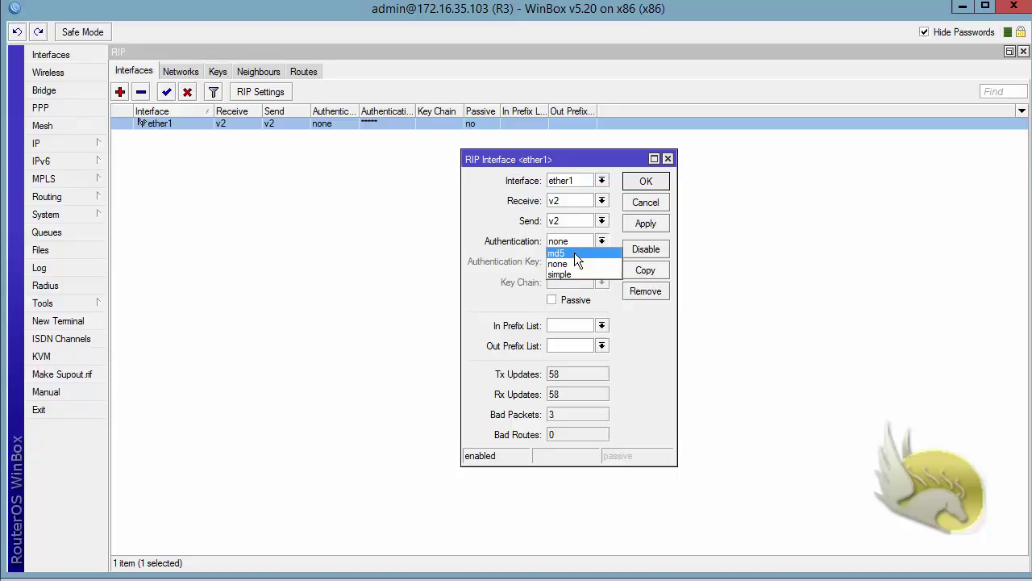
left_click(574, 254)
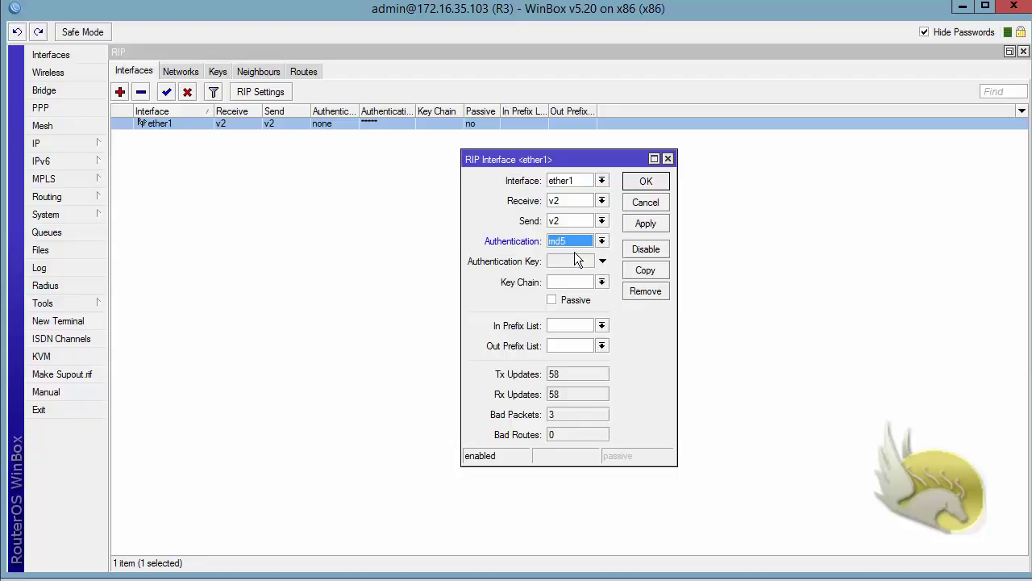
left_click(602, 283)
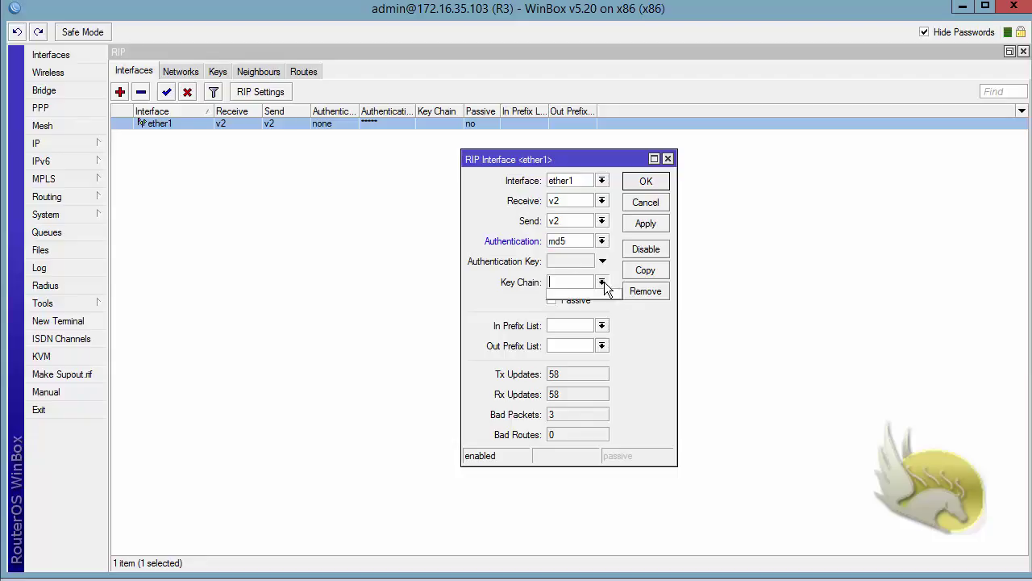
left_click(604, 283)
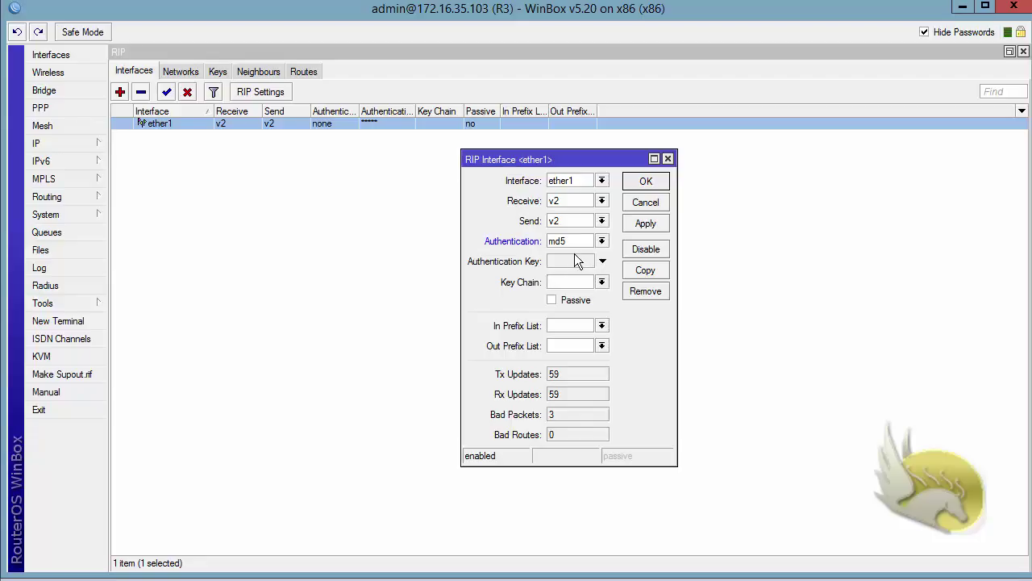
Discard the ether1 changes and start a new RIP key in chain 'RIP'
left_click(629, 206)
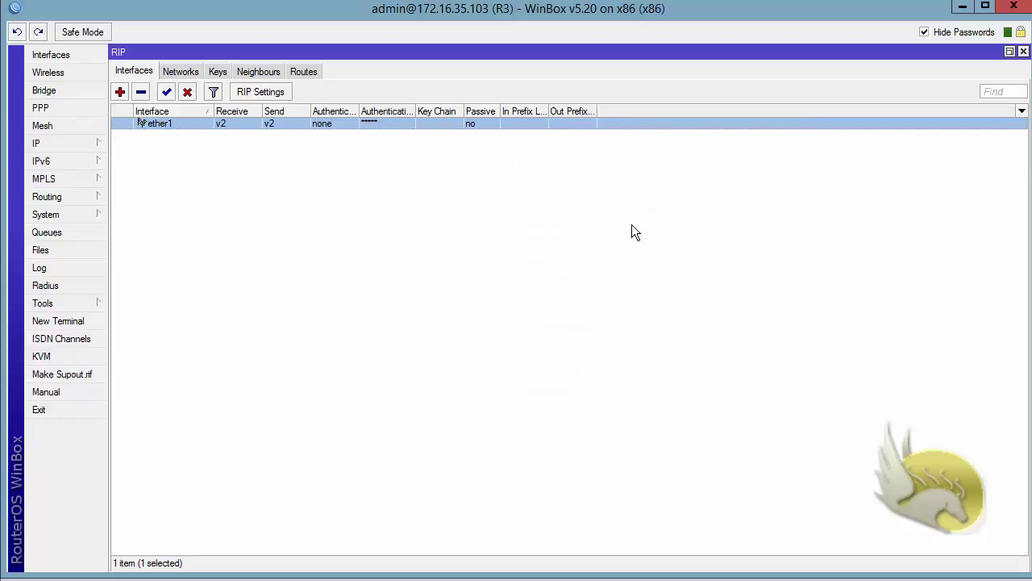
left_click(218, 71)
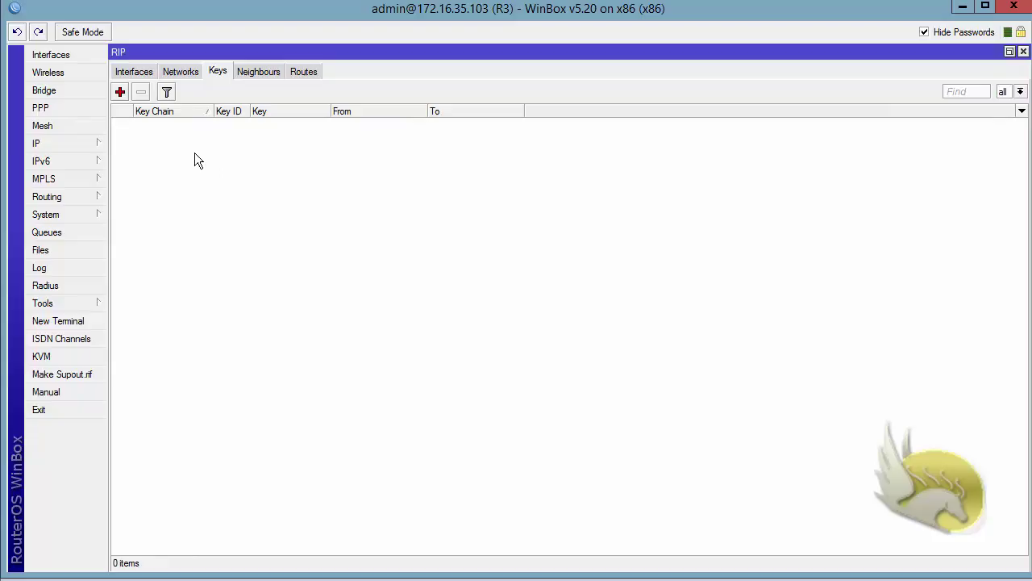
left_click(119, 91)
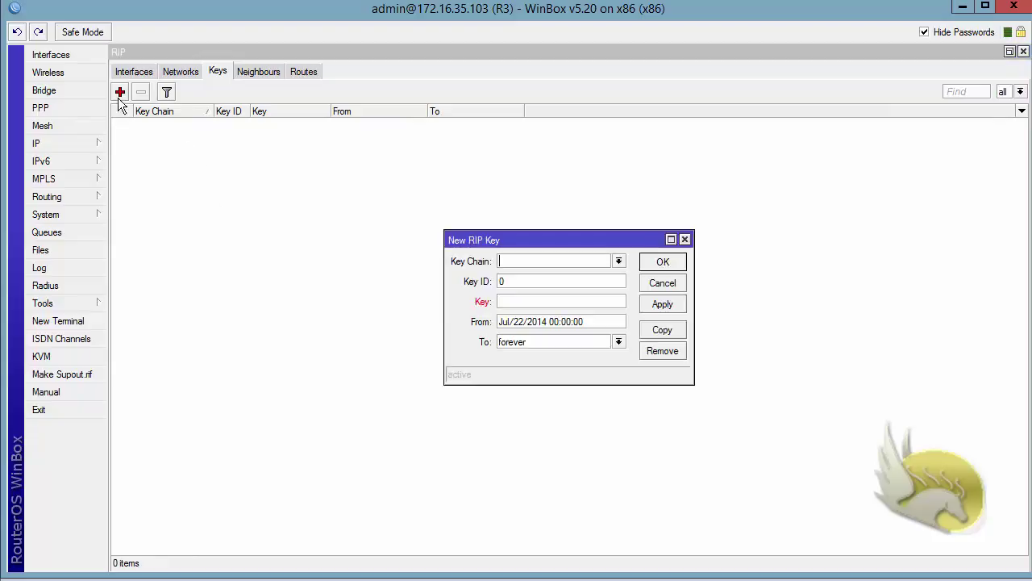
left_click(619, 261)
left_click(568, 259)
type("RIP")
Give the key ID 1 and an authentication key, valid from Jul/22/2014 forever, and save it
double_click(500, 282)
type("1")
left_click(502, 301)
type("123456")
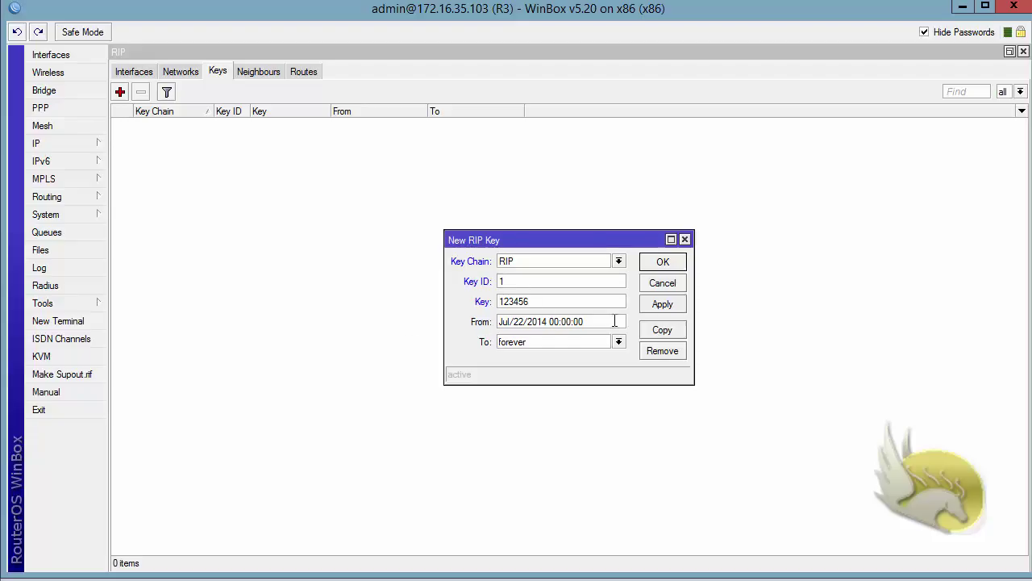
left_click_drag(614, 321, 469, 322)
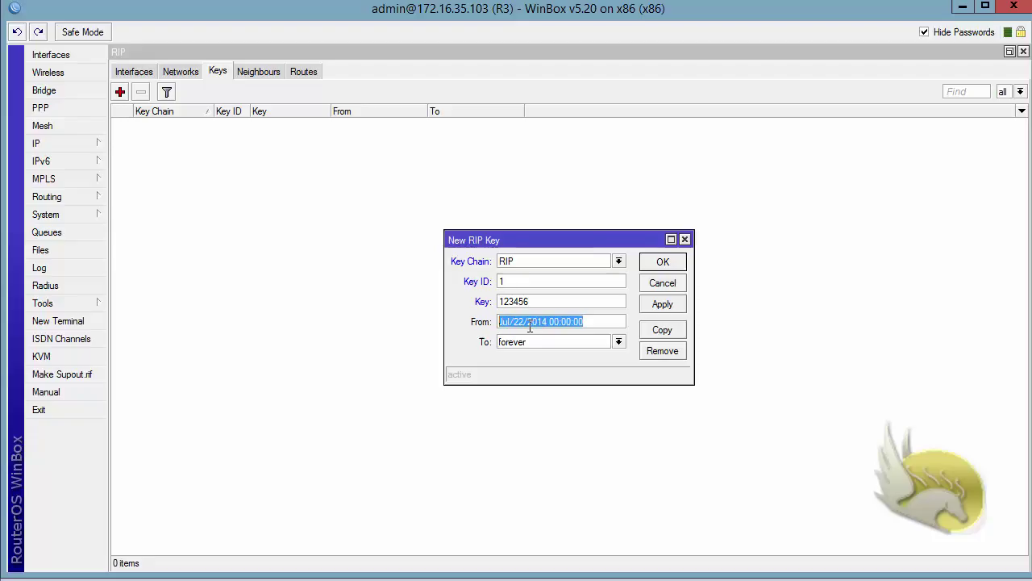
left_click_drag(587, 341, 416, 341)
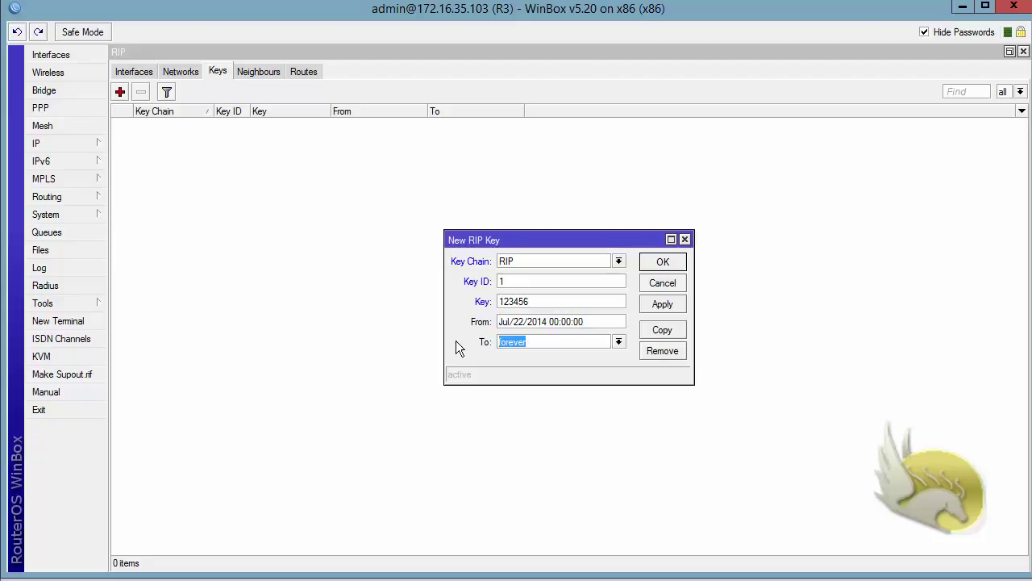
left_click(618, 341)
left_click(593, 349)
left_click(661, 262)
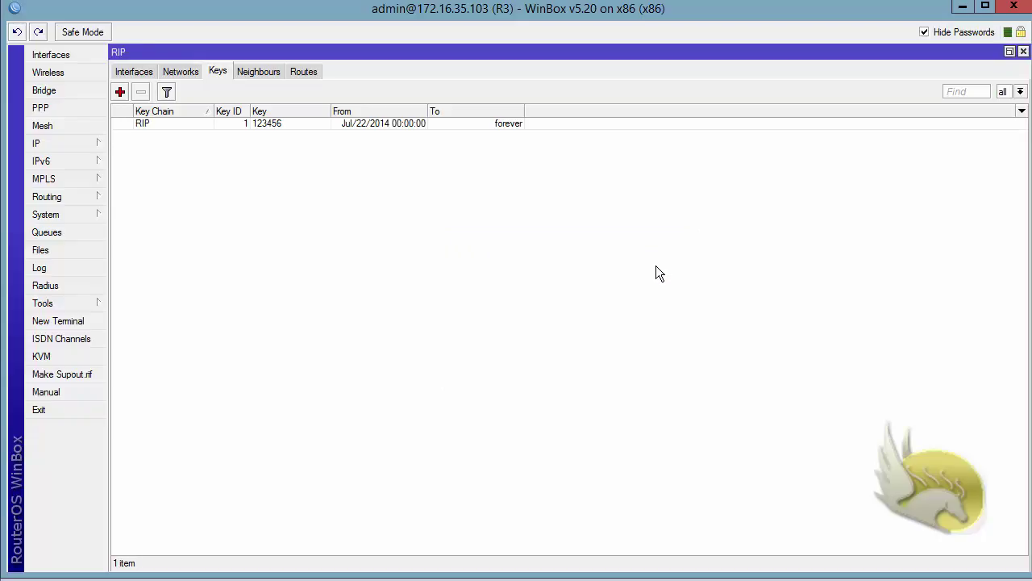
Set R3's ether1 RIP authentication to md5 with key chain RIP and apply it
left_click(132, 71)
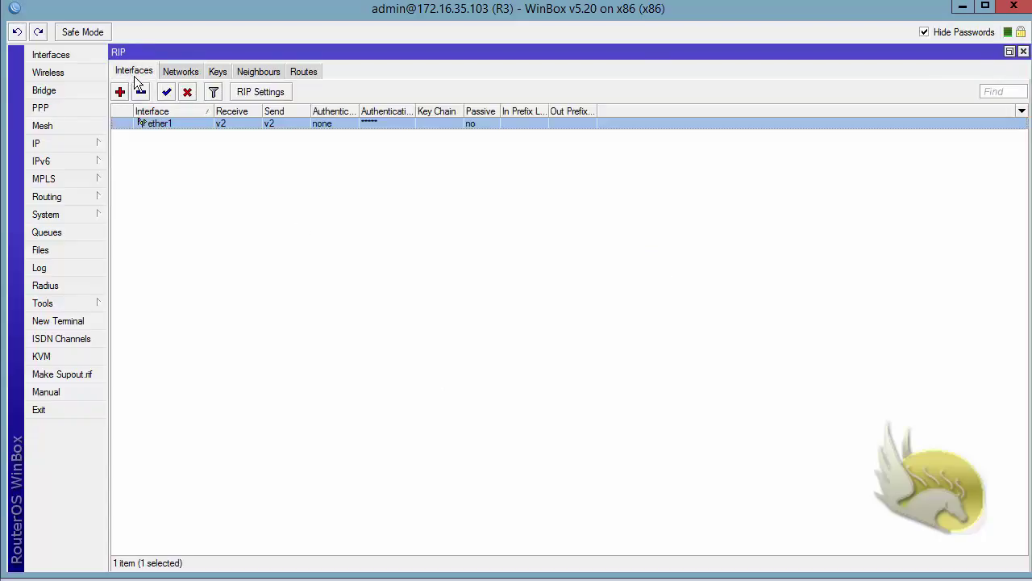
double_click(154, 124)
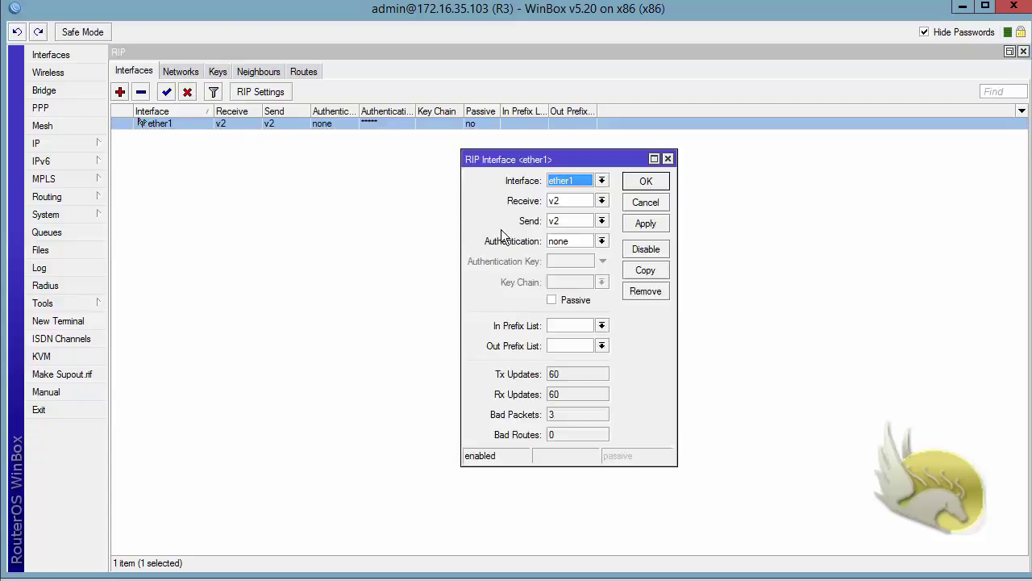
left_click(602, 241)
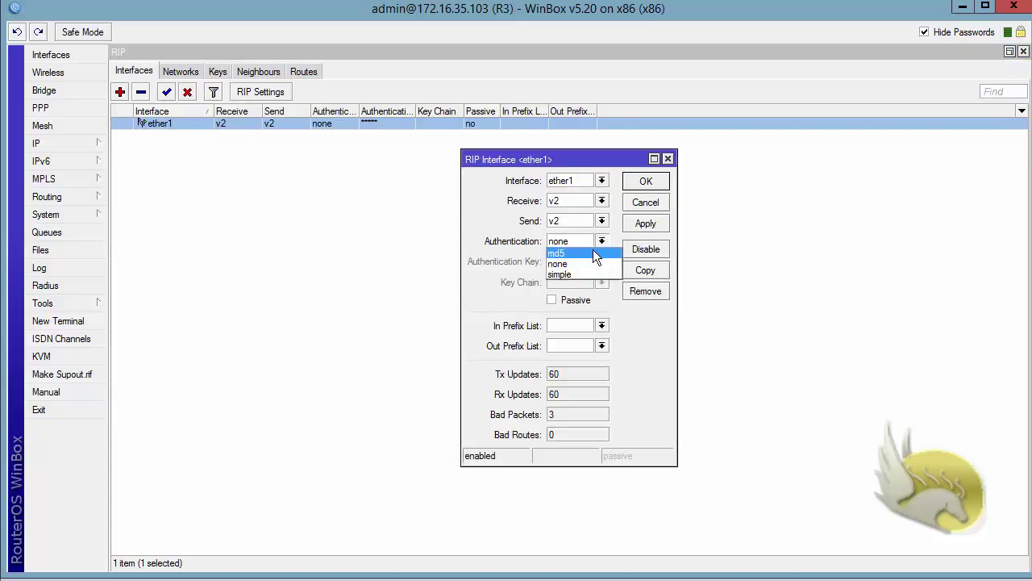
left_click(597, 262)
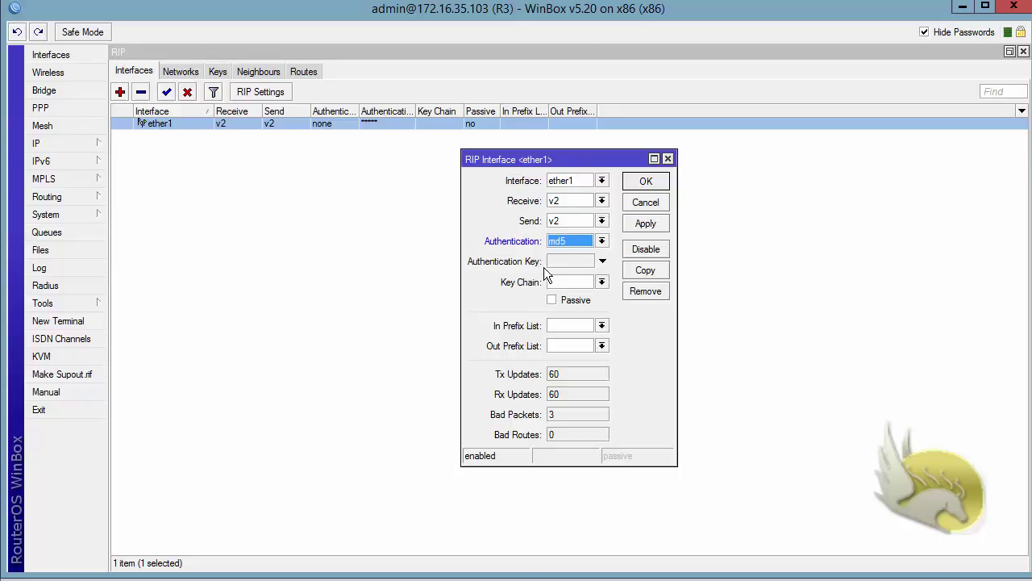
left_click(602, 281)
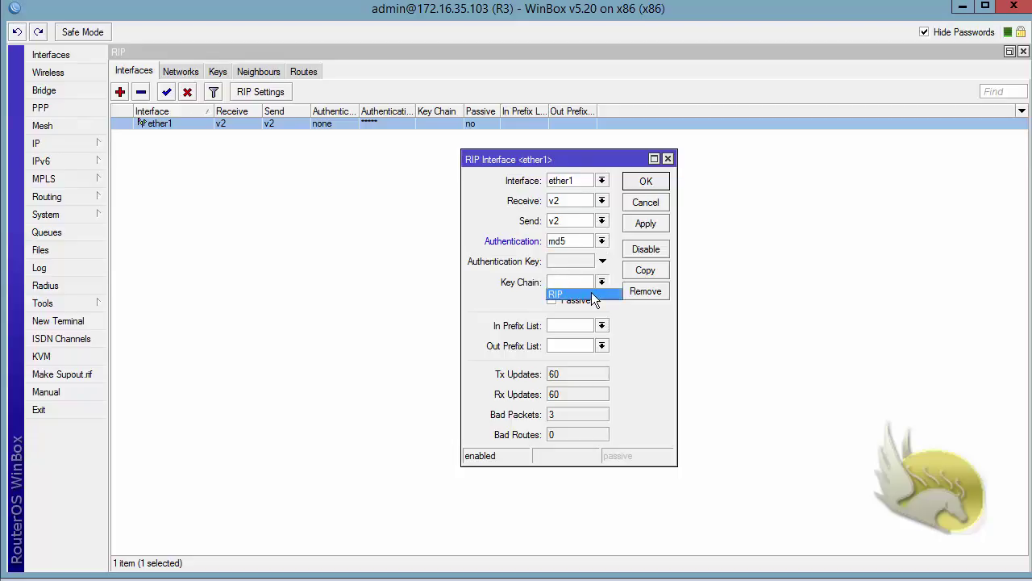
left_click(593, 295)
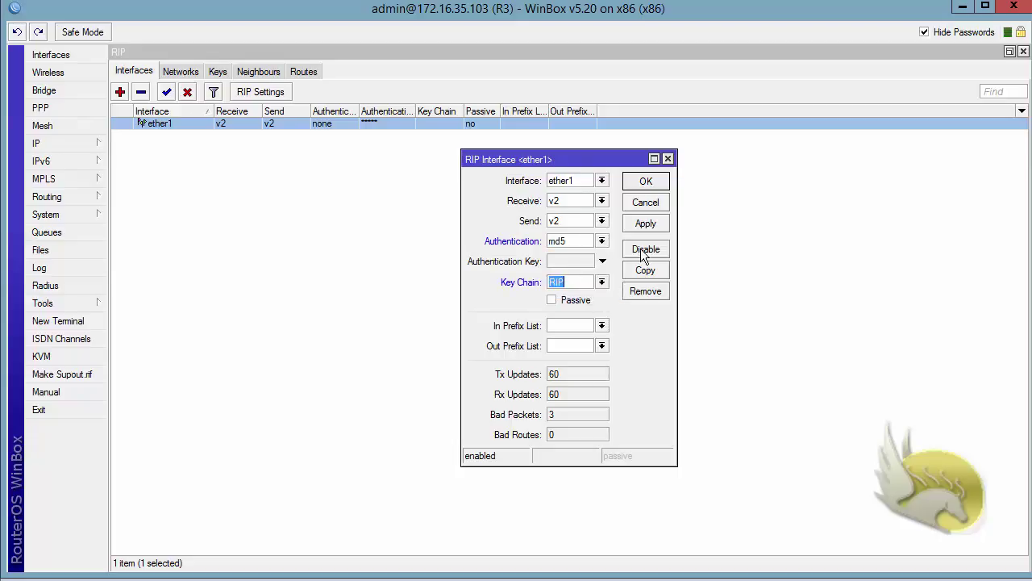
left_click(642, 226)
left_click(641, 184)
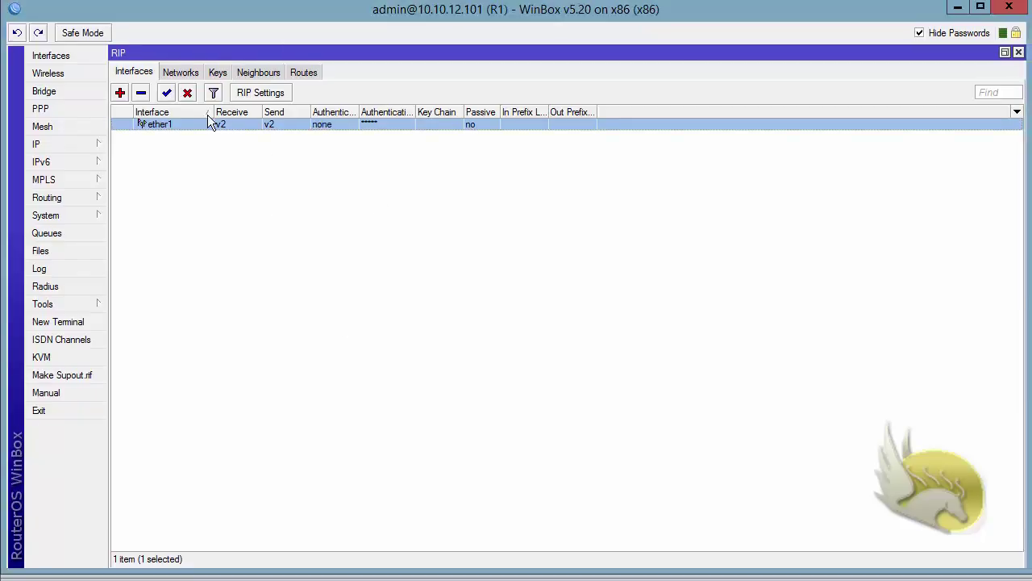
On R1, add a RIP key in chain RIP with Key ID 1 and an authentication key
left_click(216, 71)
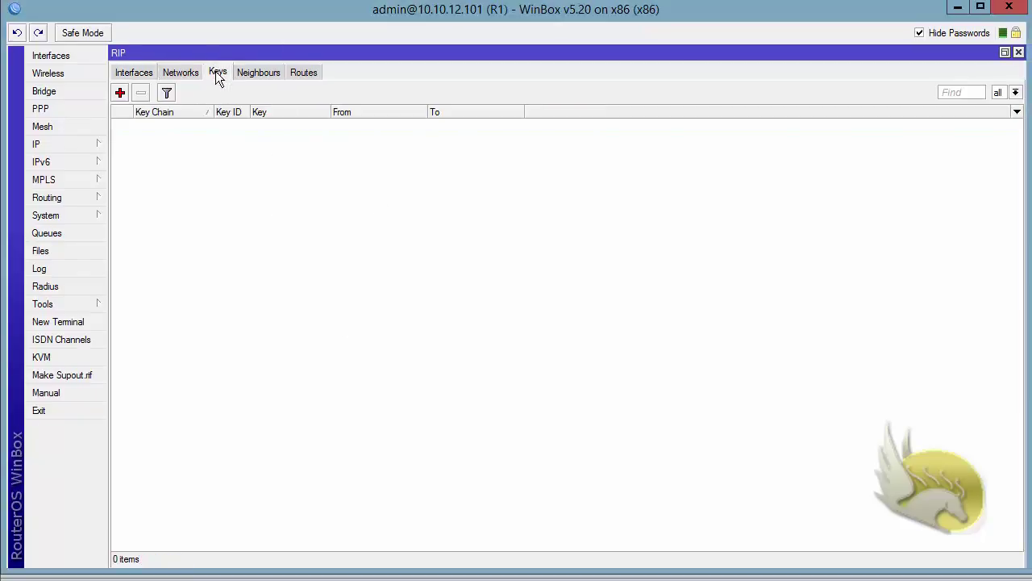
left_click(121, 93)
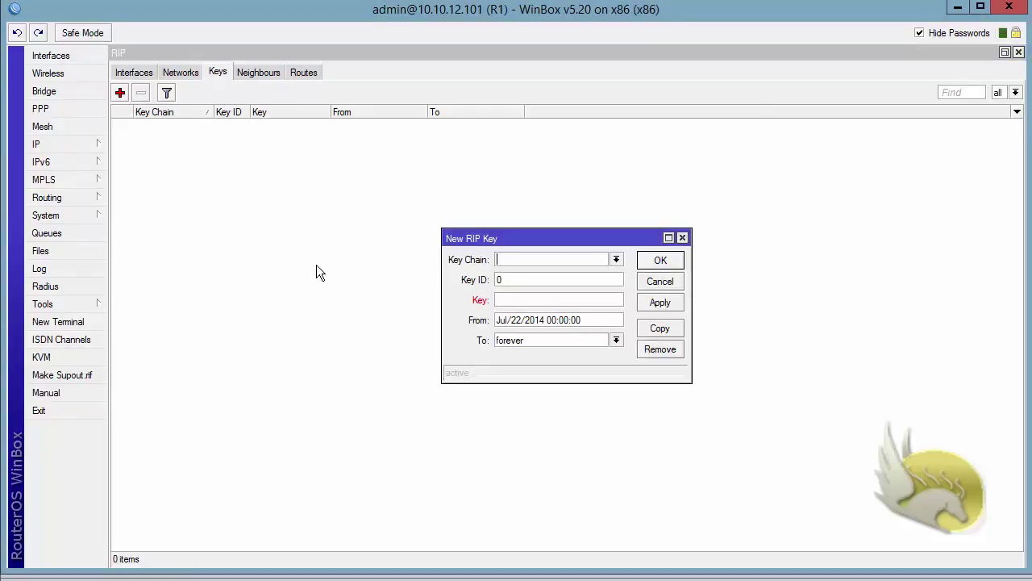
type("RIP")
key("Tab")
type("1")
type("123456")
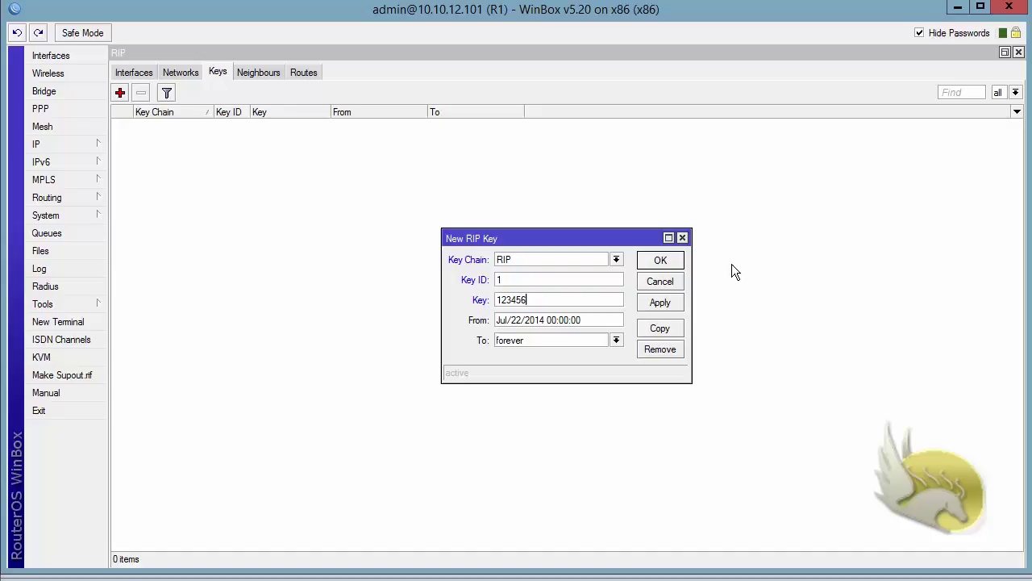
left_click(655, 263)
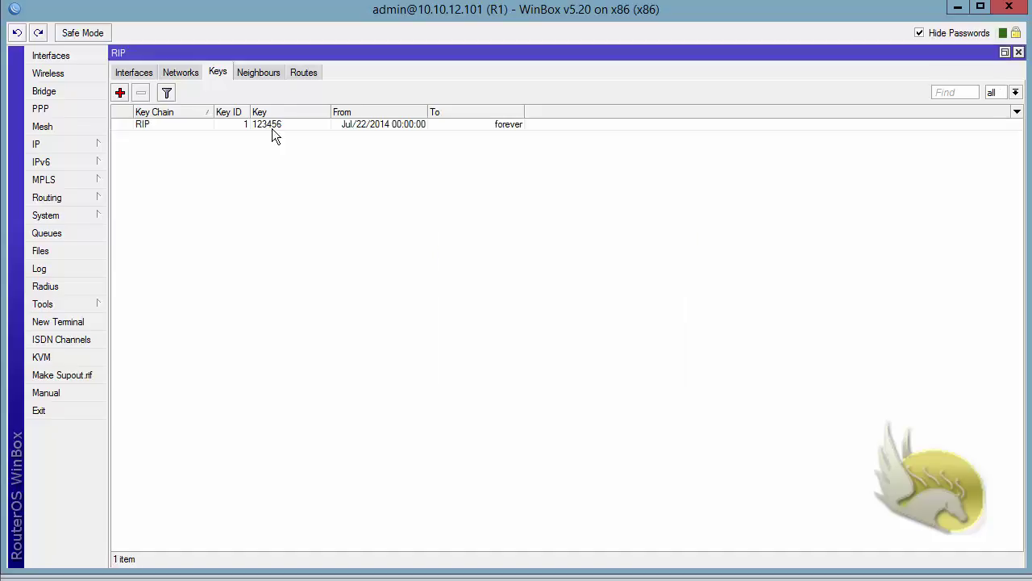
left_click(134, 74)
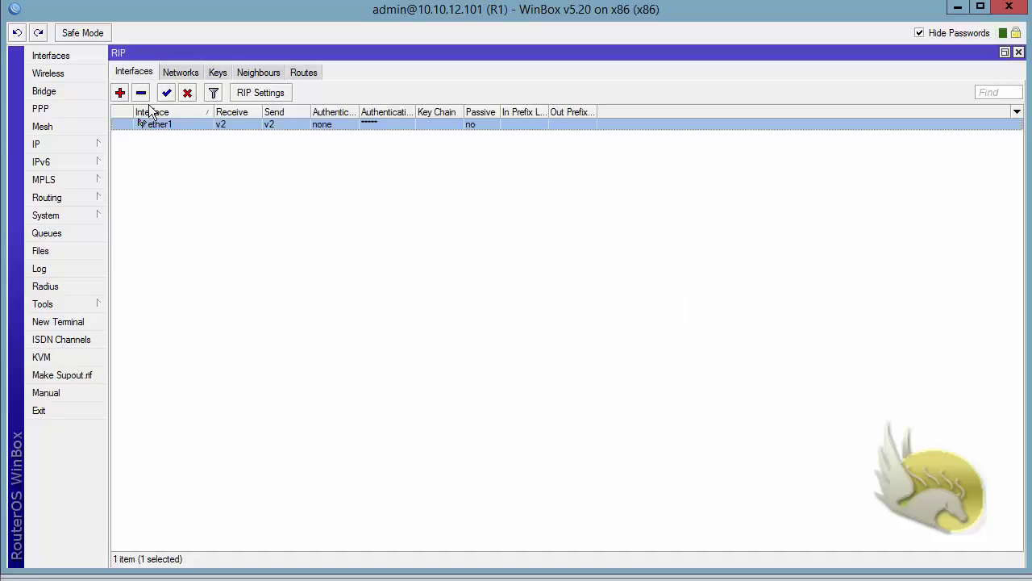
Give R1's ether1 md5 RIP authentication with key chain RIP, then list the 8 learned routes
double_click(168, 125)
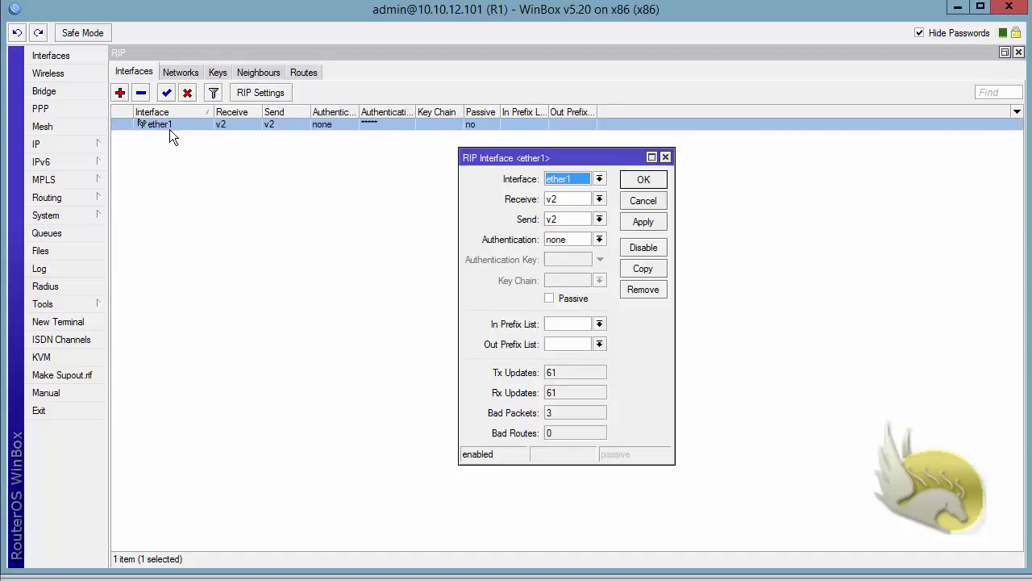
left_click(599, 242)
left_click(589, 249)
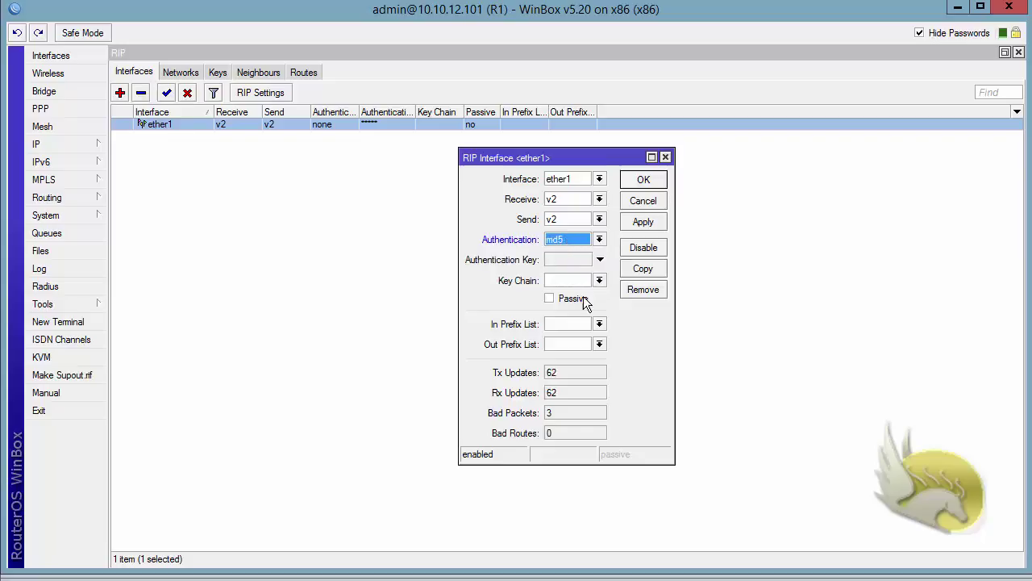
left_click(599, 280)
left_click(599, 294)
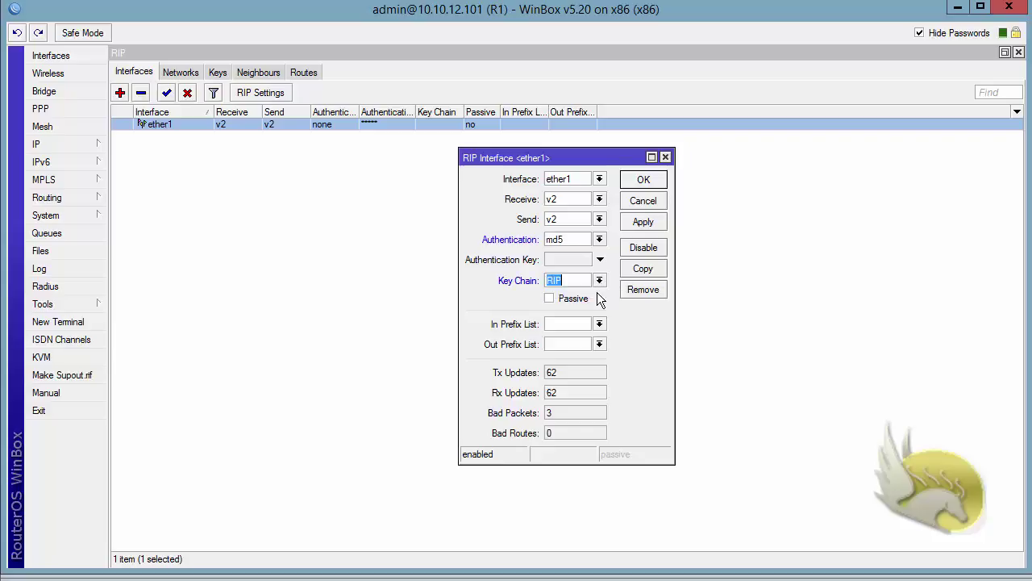
left_click(635, 221)
left_click(639, 201)
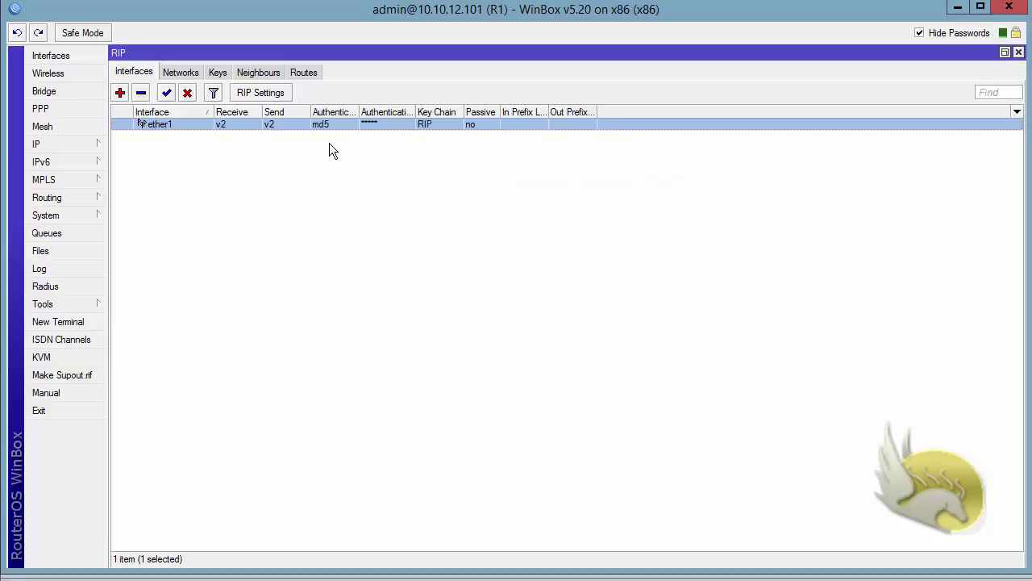
left_click(307, 75)
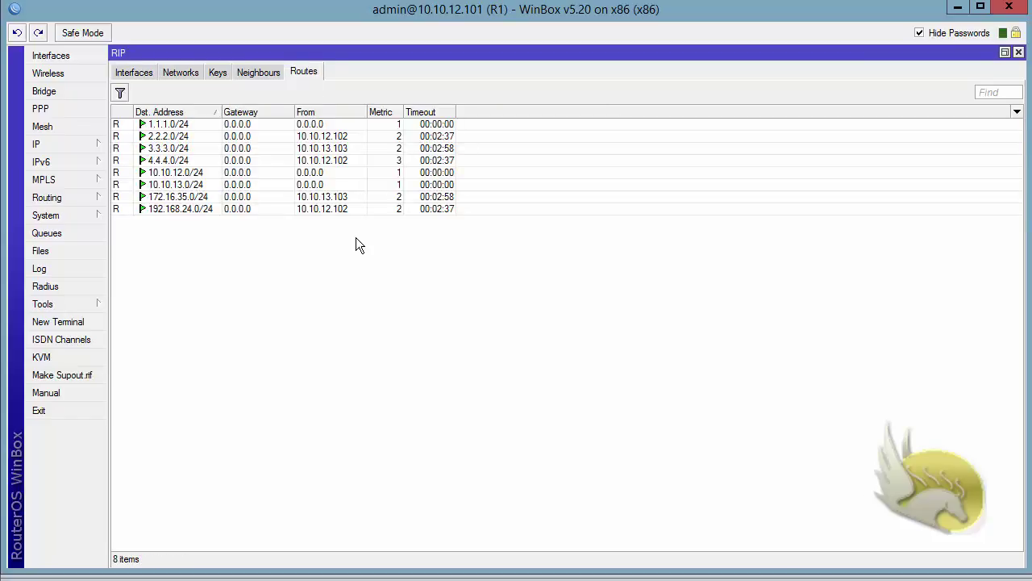
Inspect the 3.3.3.0/24 RIP route, then return to the RIP keys list
left_click(224, 150)
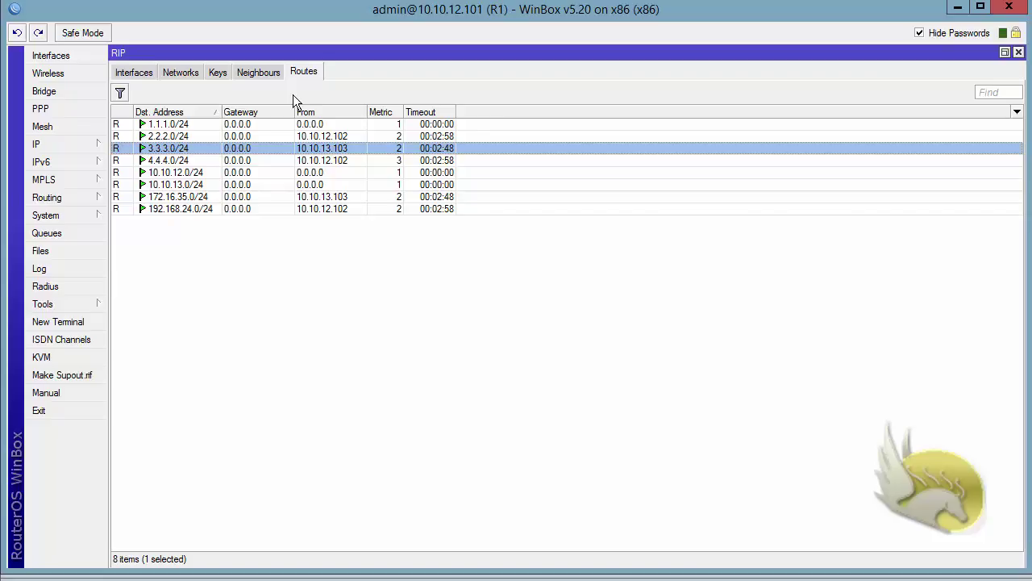
left_click(216, 71)
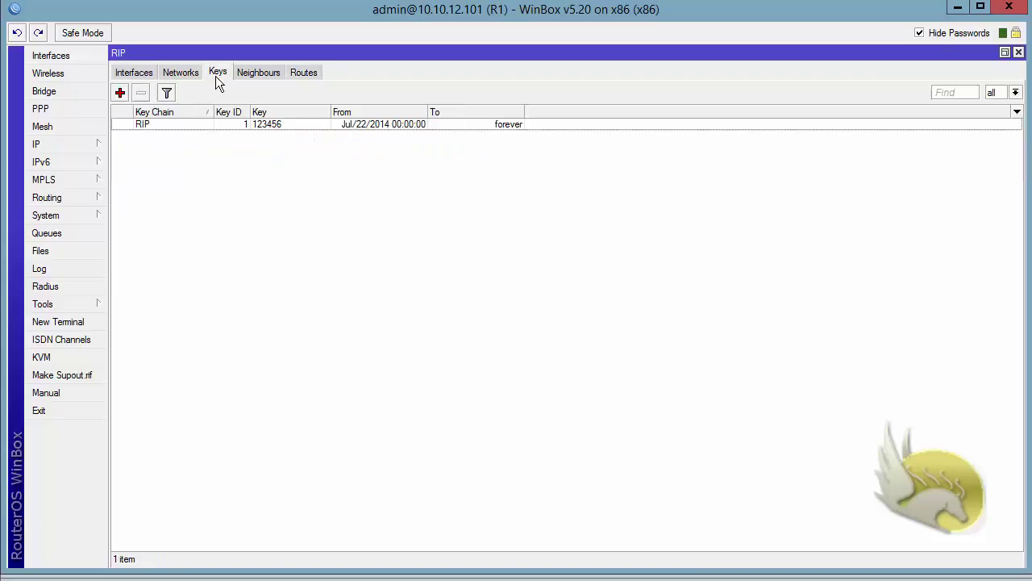
Edit R1's RIP key in chain RIP so its Key ID becomes 11
double_click(178, 125)
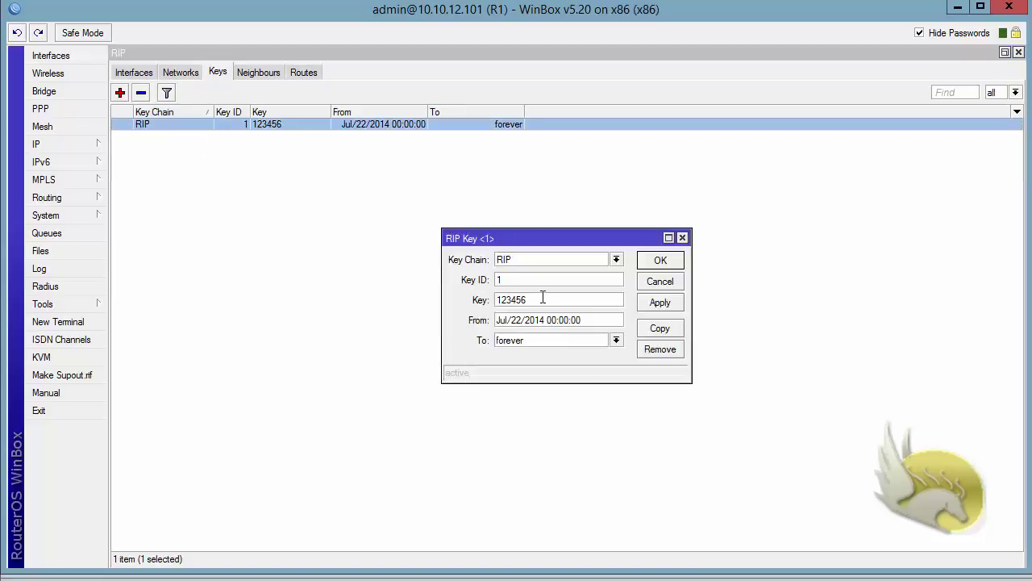
key("Tab")
type("11")
left_click(659, 260)
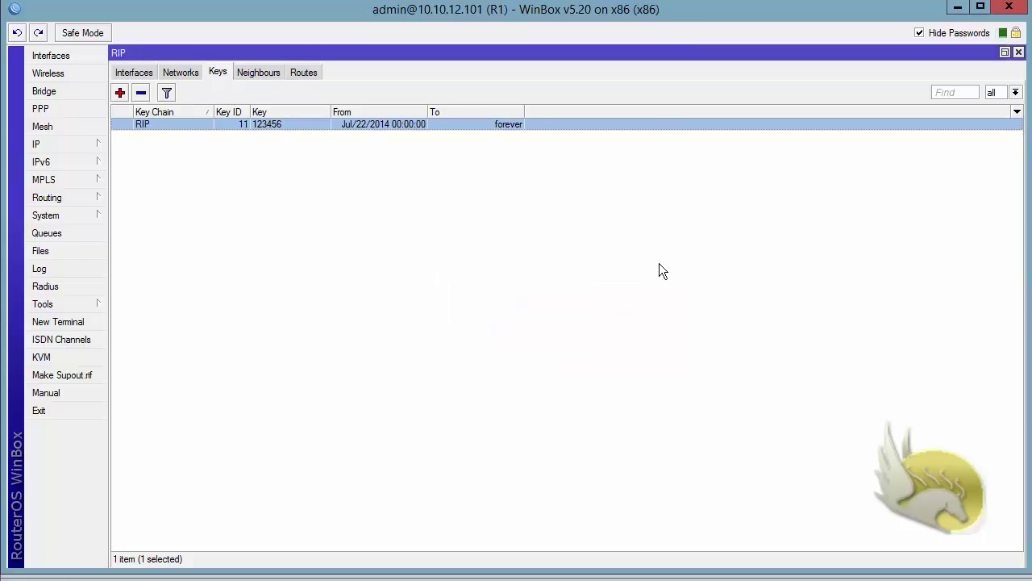
Show the RIP routes, still 8 learned from 10.10.12.102 and 10.10.13.103
left_click(307, 73)
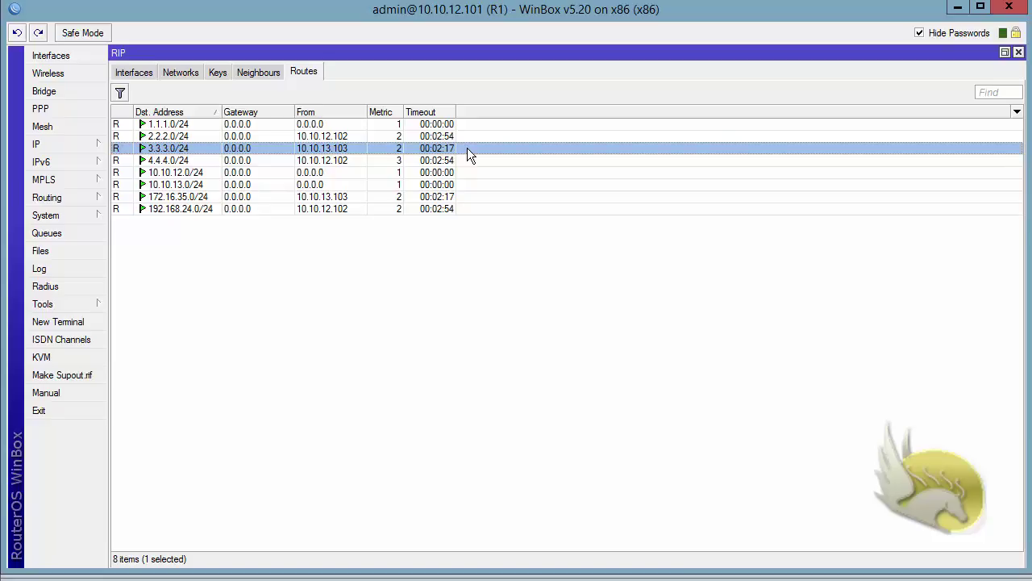
Edit the RIP key in chain RIP again, restoring Key ID 1
left_click(221, 74)
double_click(222, 122)
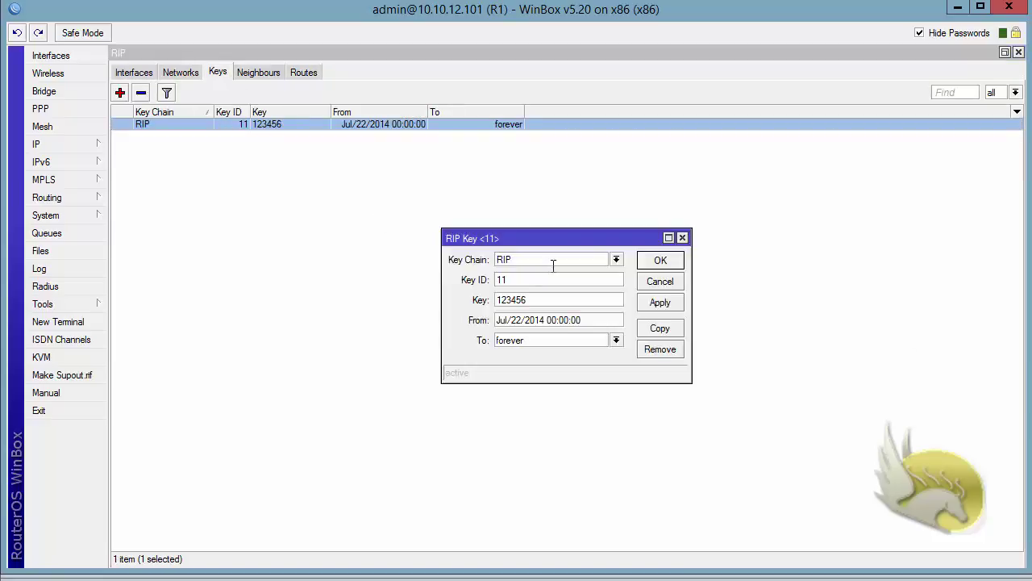
left_click(530, 281)
left_click(660, 259)
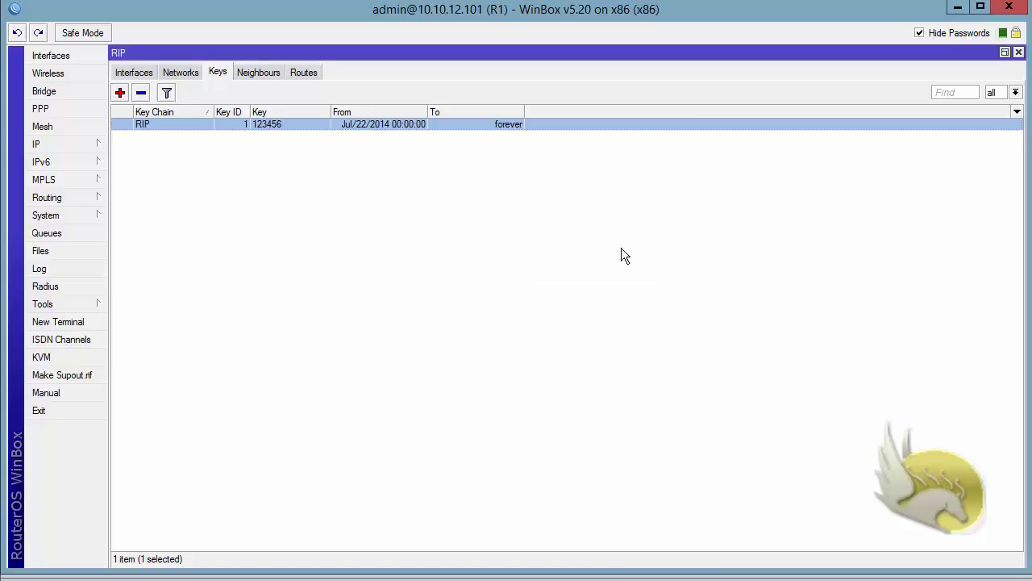
Review the RIP routes again, then confirm ether1 lists md5 authentication with key chain RIP
left_click(300, 73)
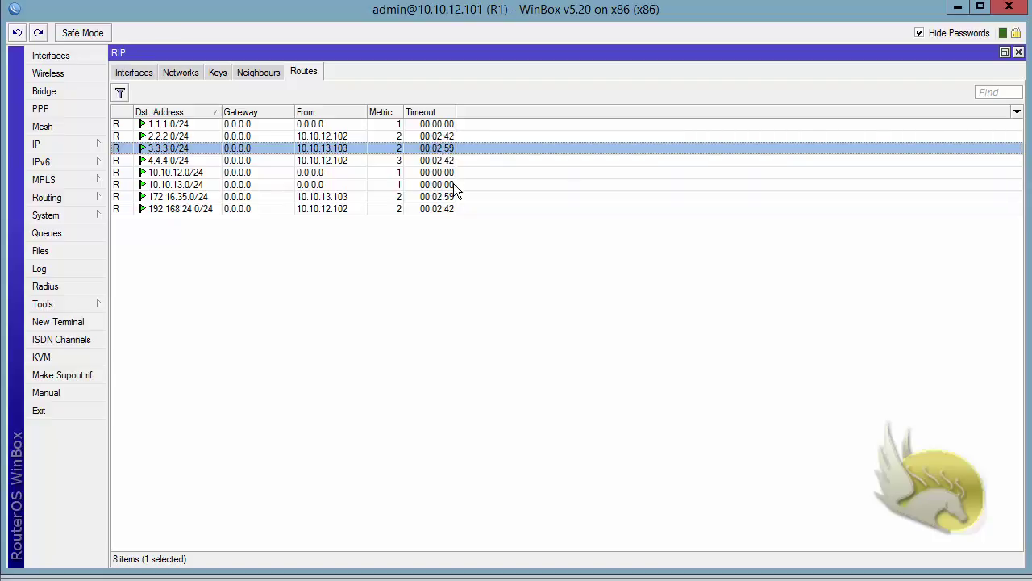
left_click(137, 73)
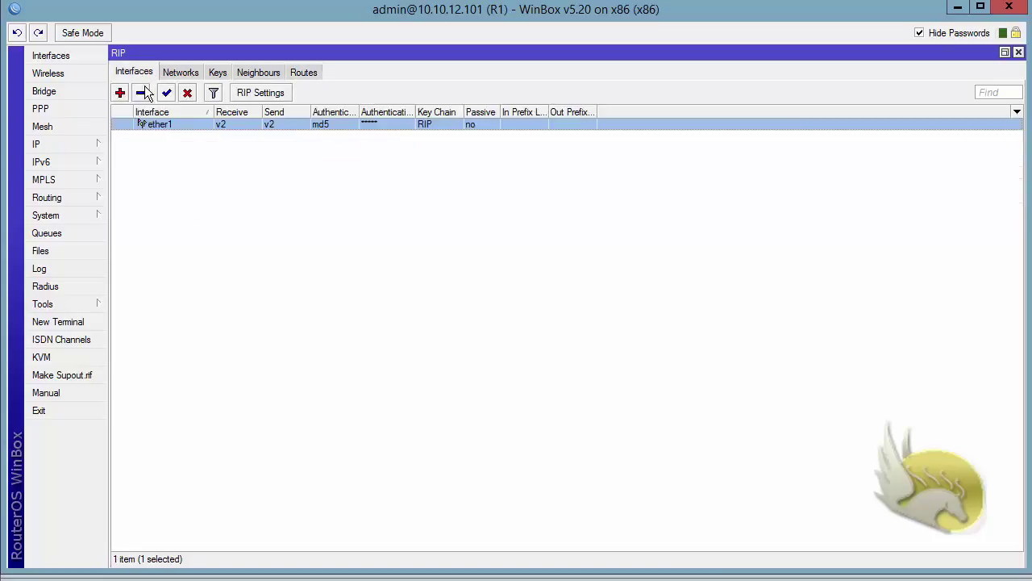